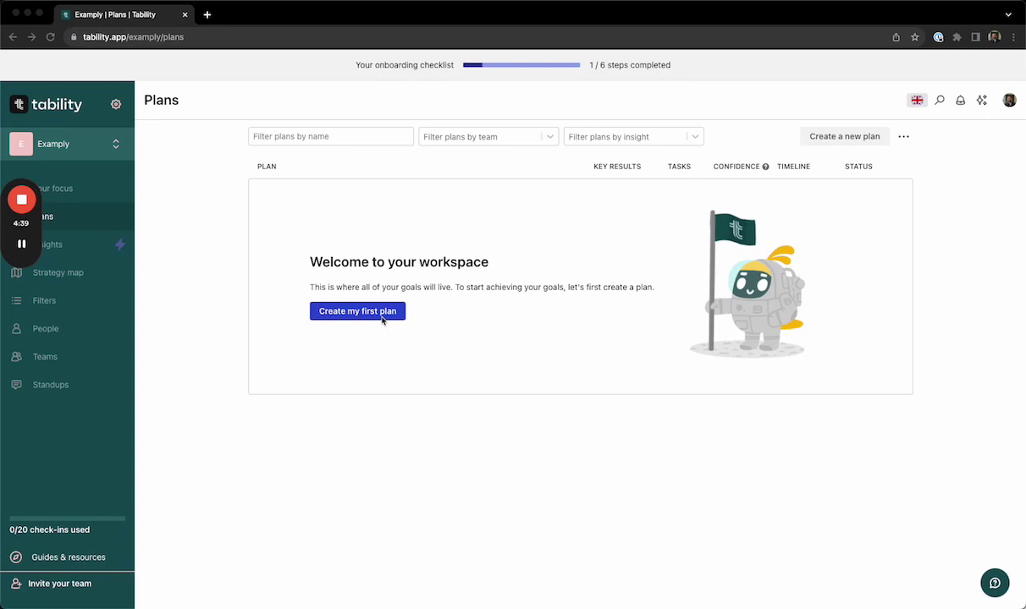
Create a plan named "Q3FY24 - Company OKRs" for this quarter with check-in reminders every week.
{"action": "left_click", "coordinate": [376, 316]}
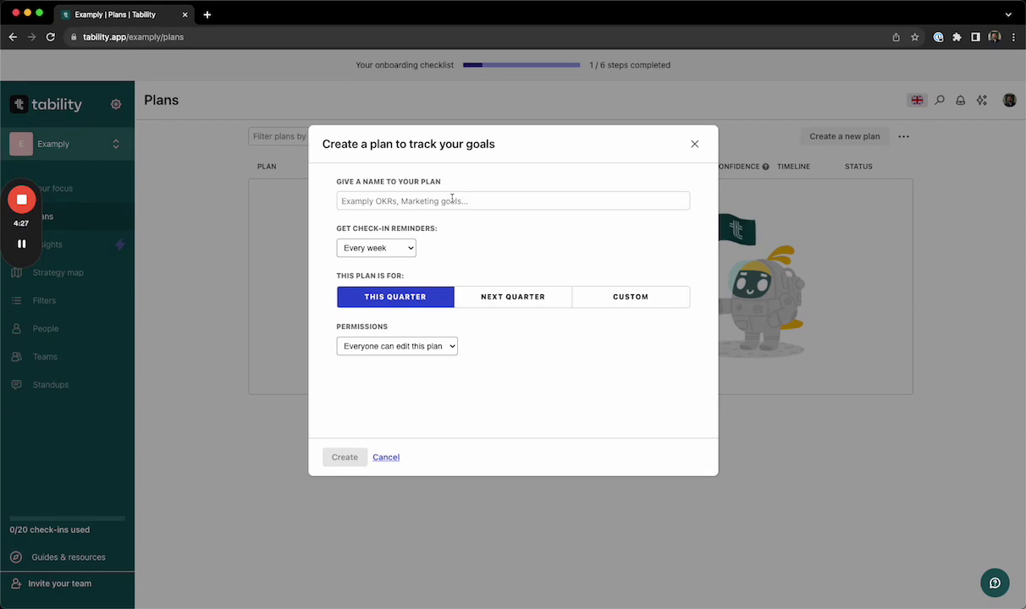
{"action": "type", "text": "Q3FY24 - Company OKRs"}
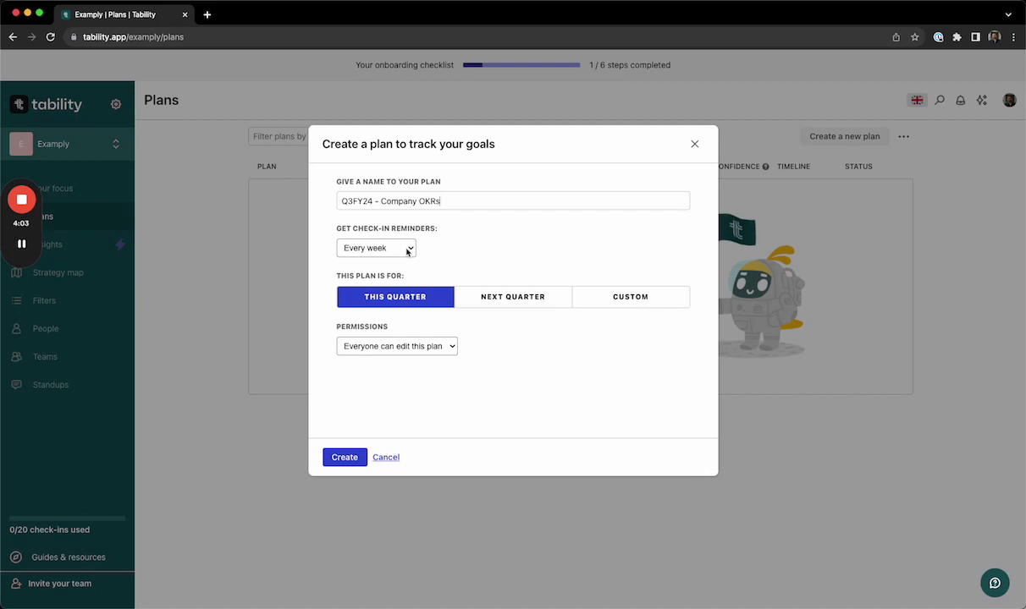
{"action": "left_click", "coordinate": [407, 251]}
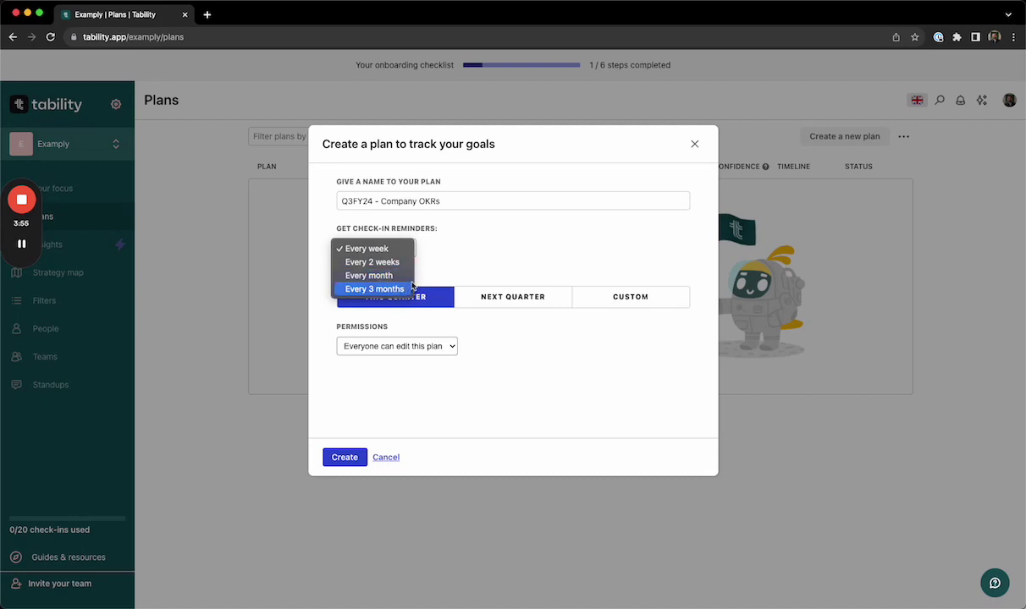
{"action": "left_click", "coordinate": [457, 267]}
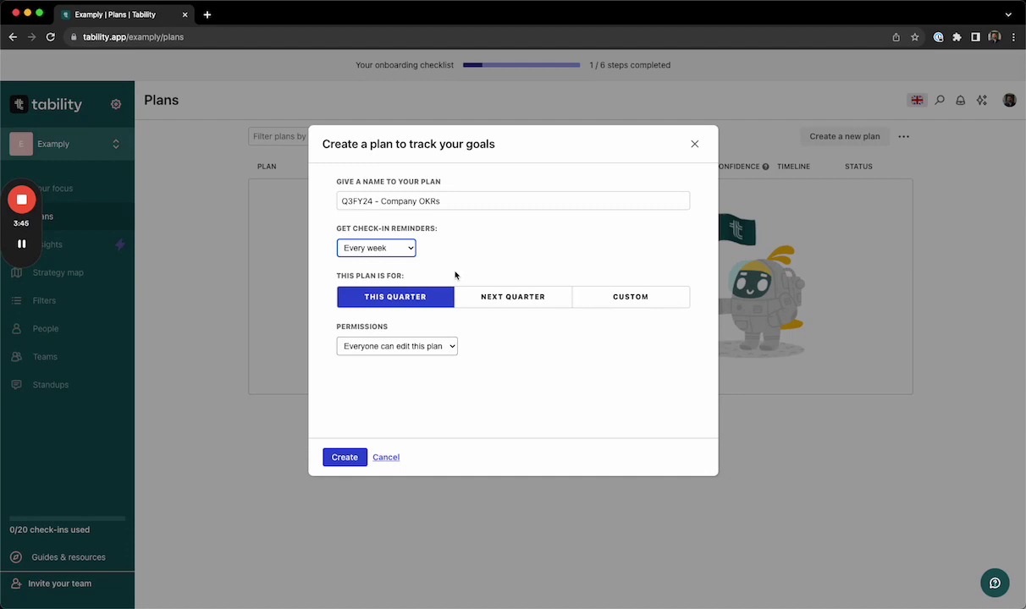
{"action": "left_click", "coordinate": [639, 298]}
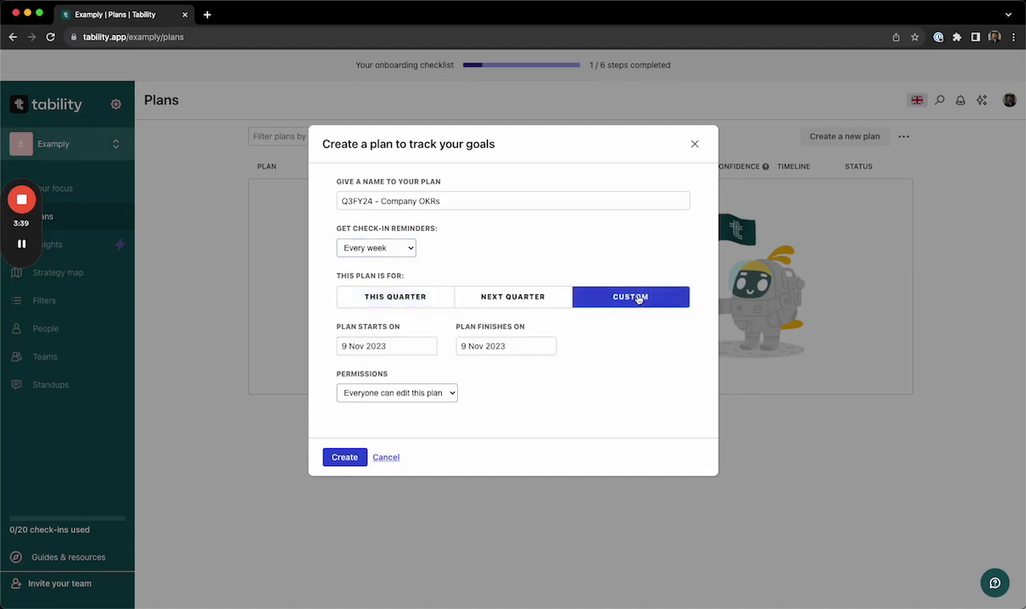
{"action": "left_click", "coordinate": [419, 299]}
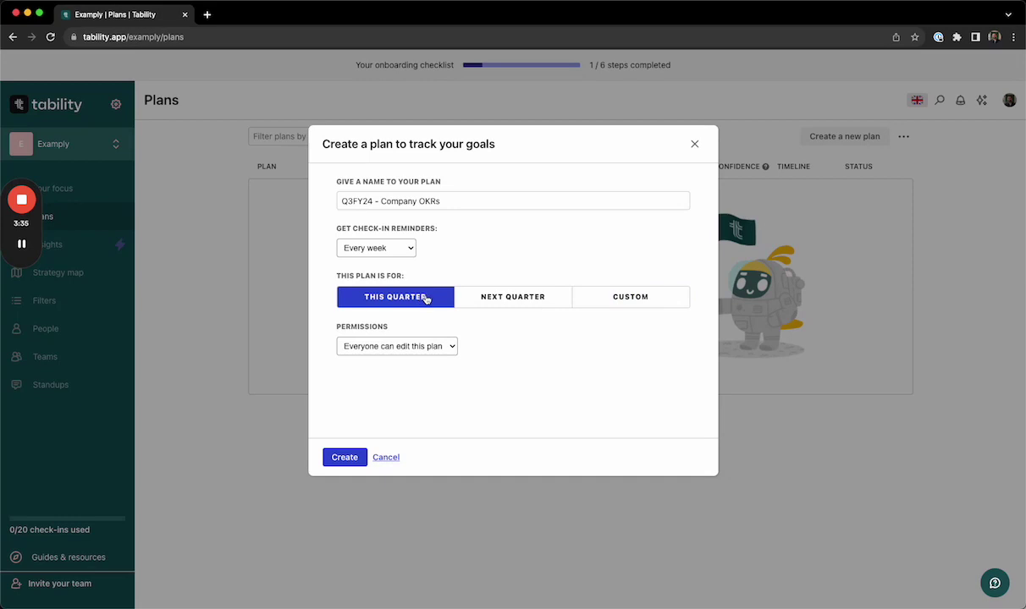
{"action": "left_click", "coordinate": [339, 462]}
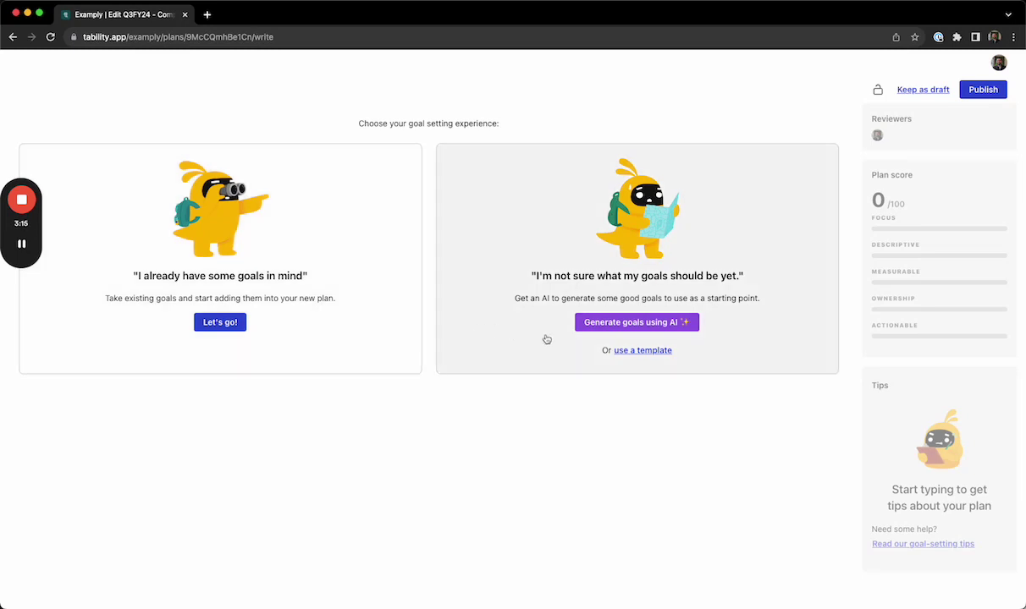
Generate goals with AI from the objective "roll out an improved customer experience with our app" and use the suggestion in the plan.
{"action": "left_click", "coordinate": [612, 327]}
{"action": "left_click", "coordinate": [573, 216]}
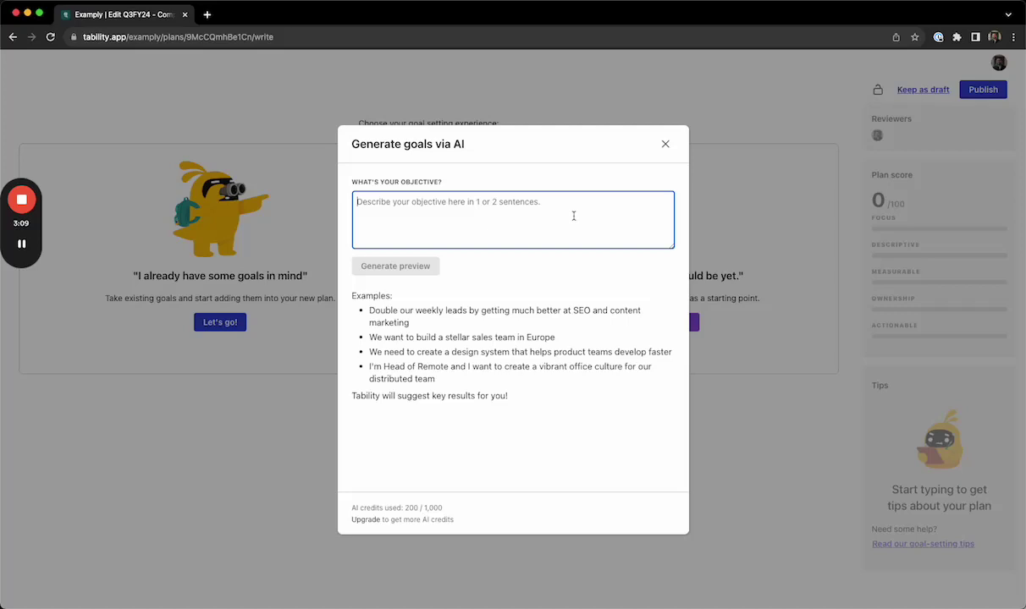
{"action": "type", "text": "roll out an improved customer experience with our app"}
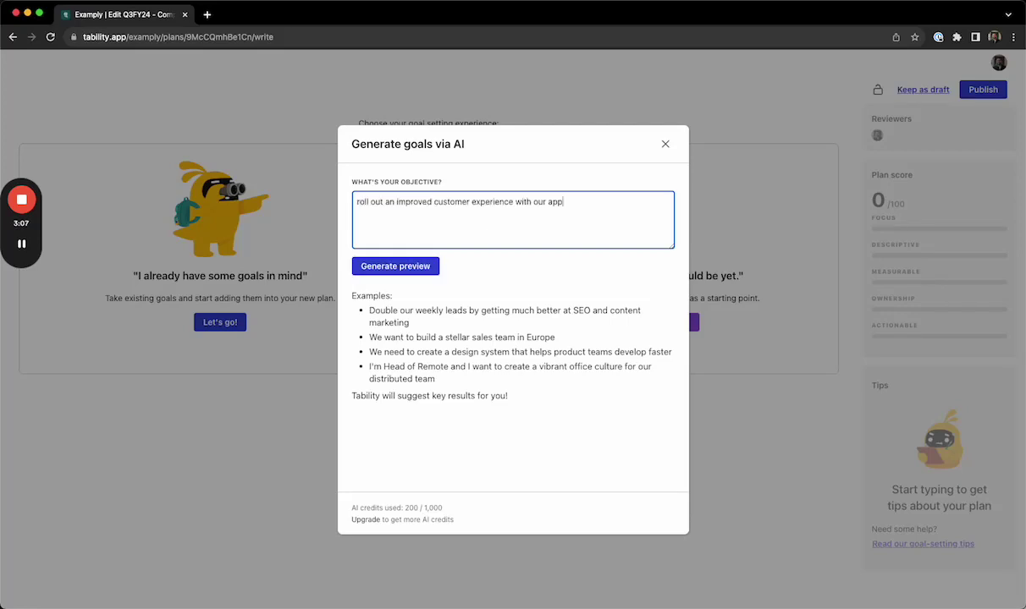
{"action": "left_click", "coordinate": [398, 264]}
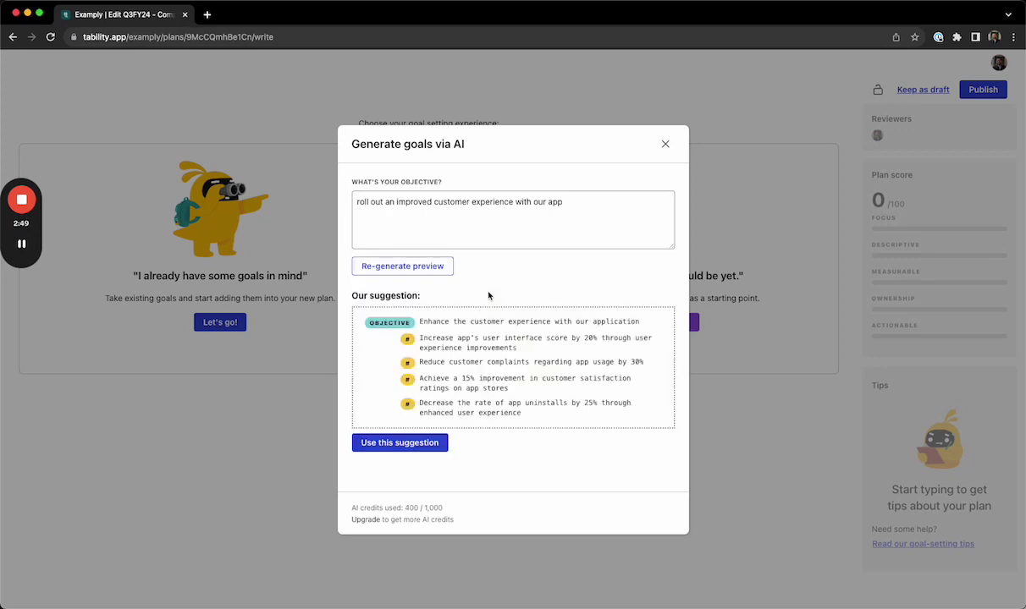
{"action": "left_click", "coordinate": [408, 446]}
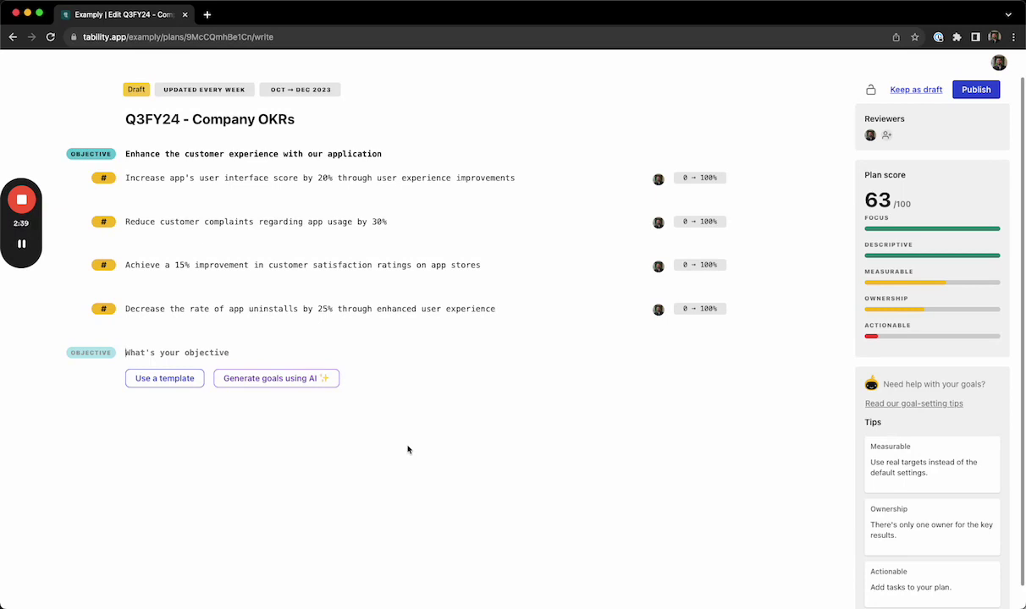
Reword the first key result to "Increase app's user interface score from 30 to 60 through user experience improvements".
{"action": "left_click", "coordinate": [398, 177]}
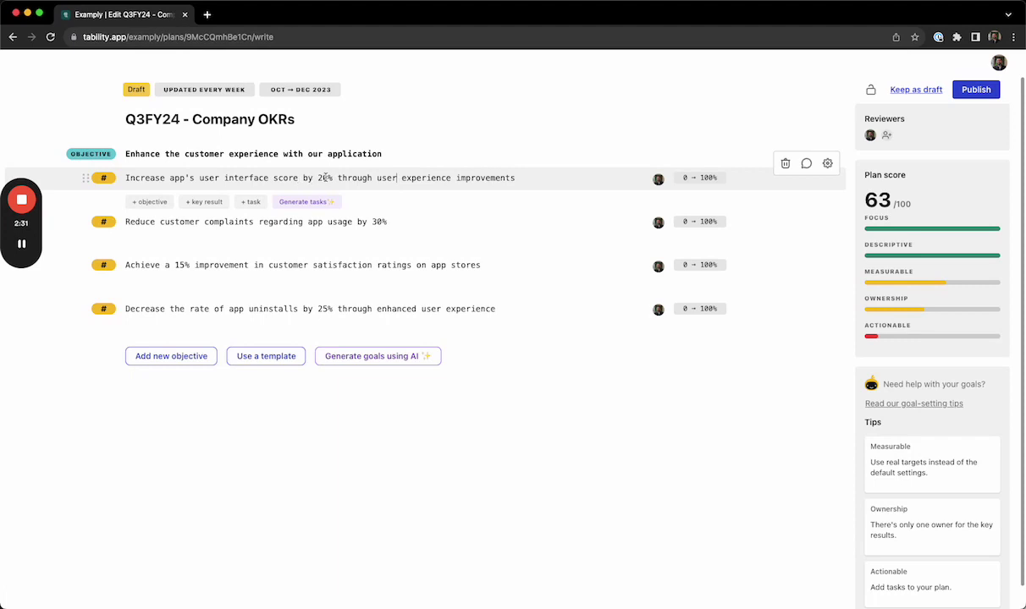
{"action": "left_click_drag", "start_coordinate": [317, 177], "coordinate": [334, 178]}
{"action": "key", "text": "BackSpace"}
{"action": "key", "text": "BackSpace"}
{"action": "key", "text": "BackSpace"}
{"action": "key", "text": "BackSpace"}
{"action": "type", "text": "from "}
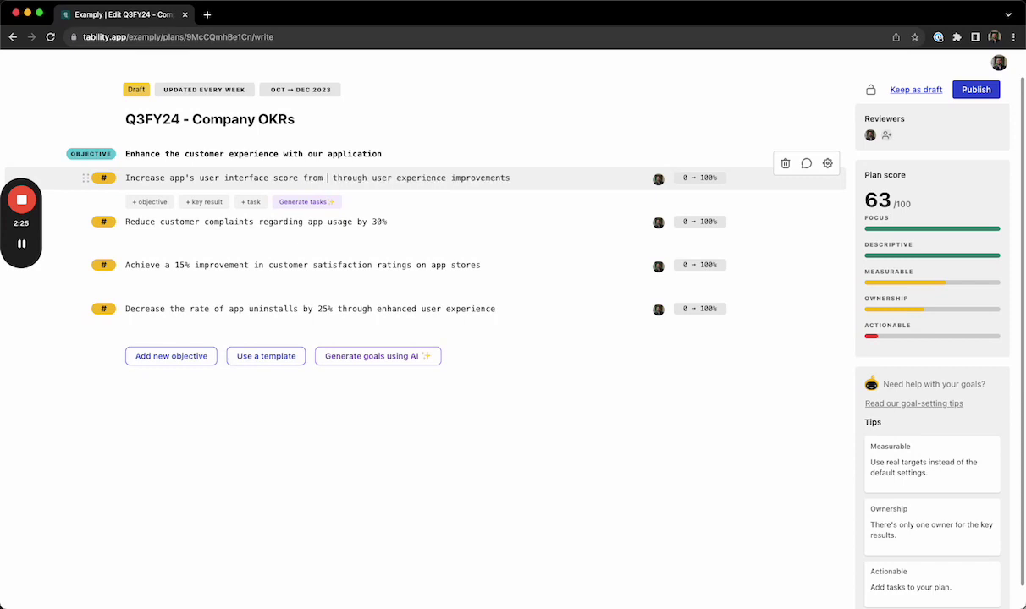
{"action": "type", "text": "30 to 5"}
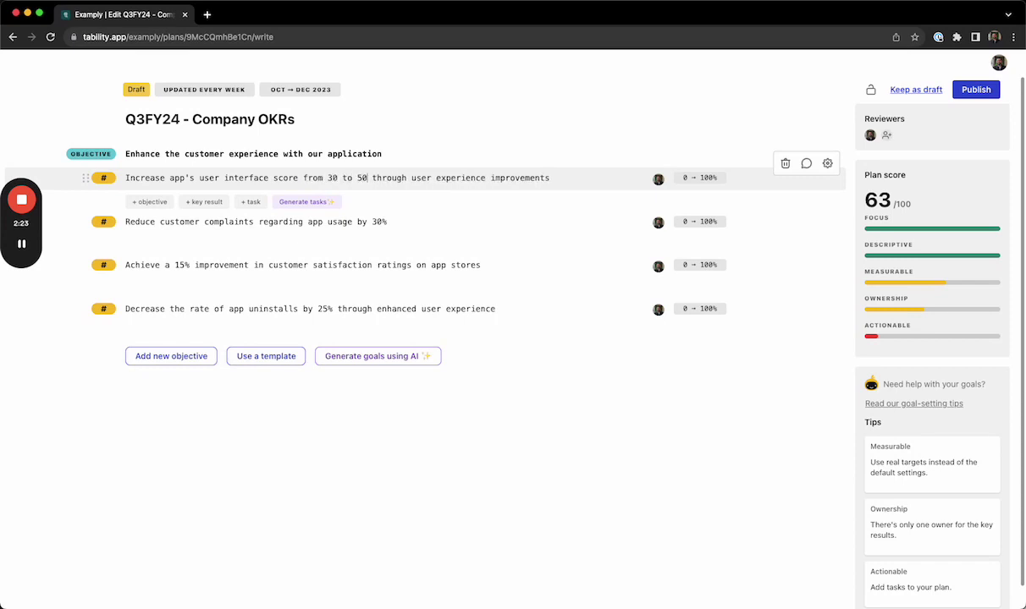
{"action": "key", "text": "BackSpace"}
{"action": "type", "text": "60"}
Set the user interface score key result's target to 60 and its starting value to 30, and save it.
{"action": "left_click", "coordinate": [659, 180]}
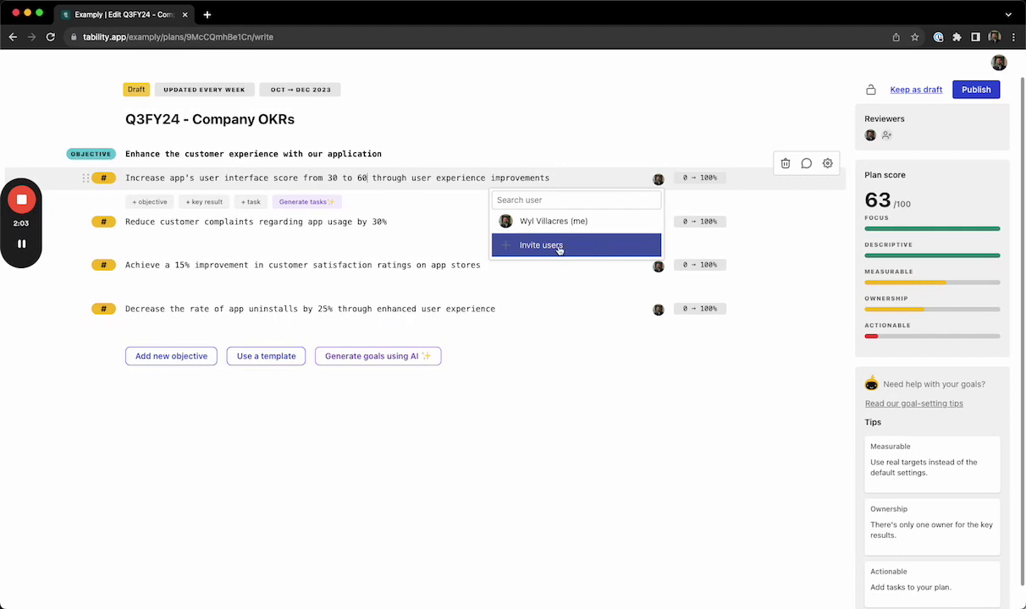
{"action": "left_click", "coordinate": [699, 179]}
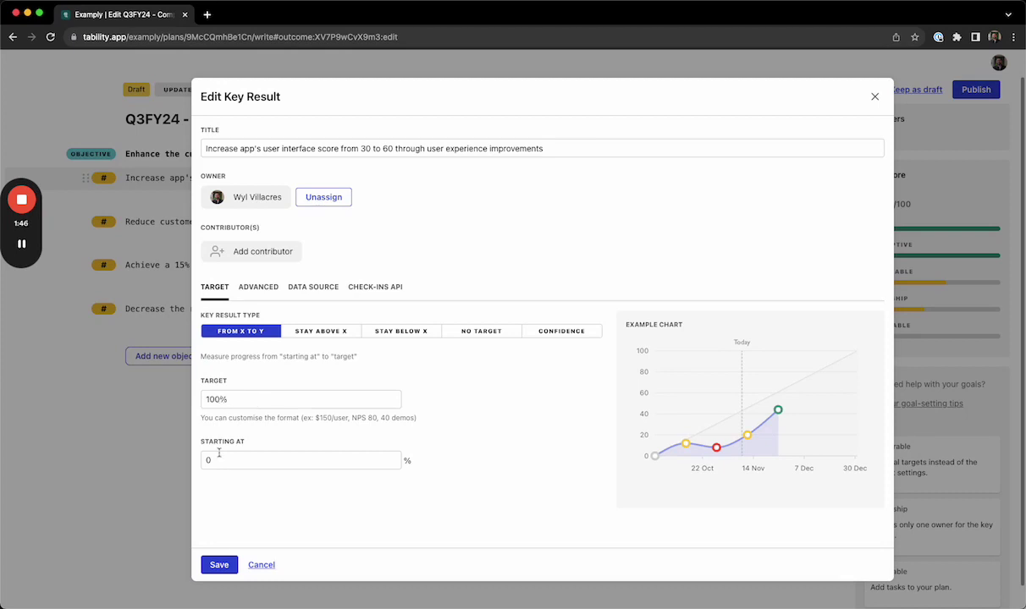
{"action": "left_click_drag", "start_coordinate": [206, 400], "coordinate": [225, 399]}
{"action": "type", "text": "60"}
{"action": "left_click", "coordinate": [259, 461]}
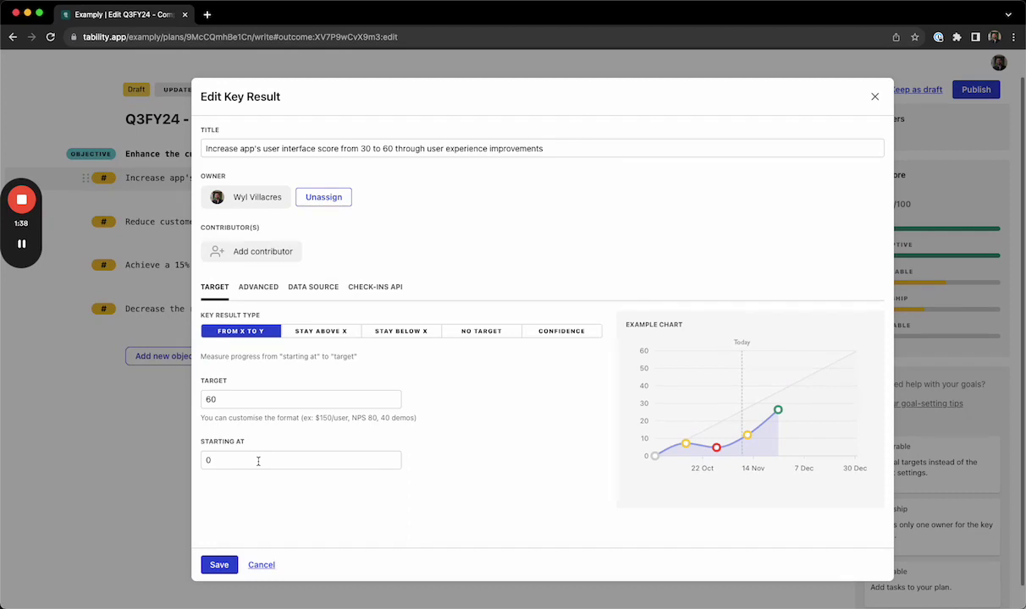
{"action": "key", "text": "BackSpace"}
{"action": "type", "text": "30"}
{"action": "left_click", "coordinate": [221, 563]}
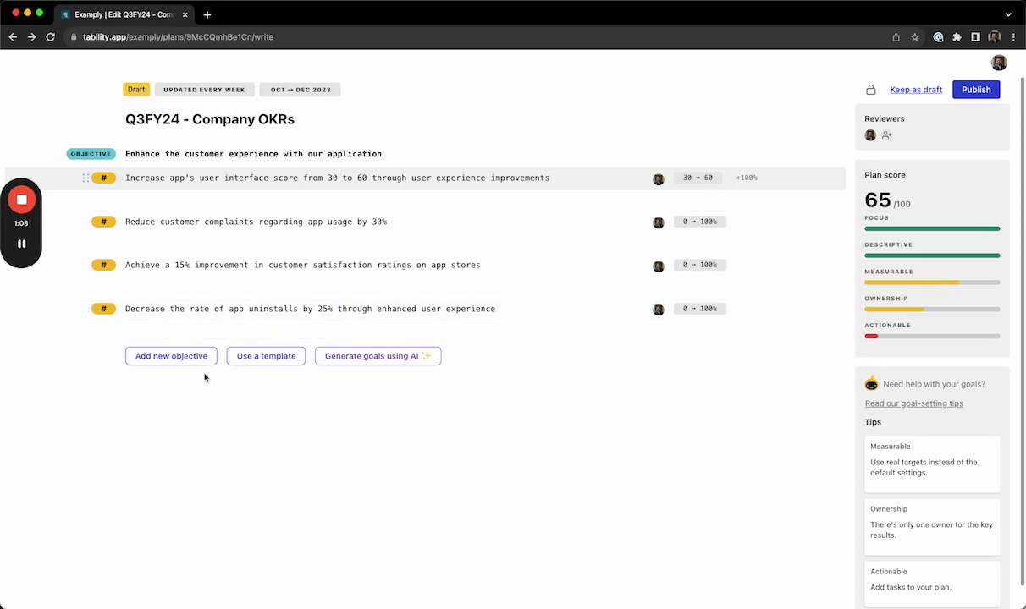
Add a new objective "Be the best OKR app on the planet" to the plan.
{"action": "left_click", "coordinate": [161, 352]}
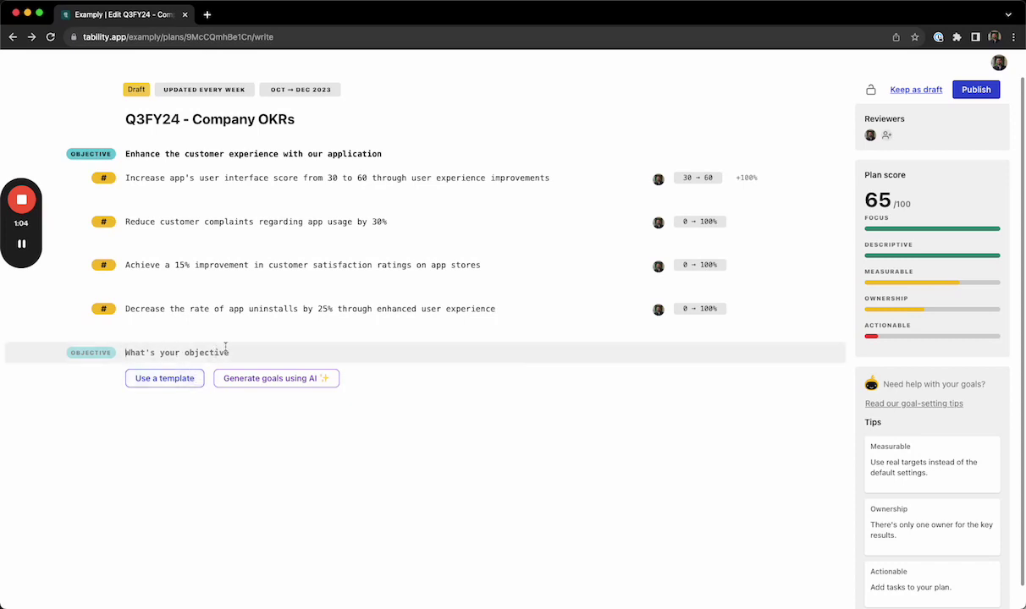
{"action": "type", "text": "Be the best OKR app on the planet"}
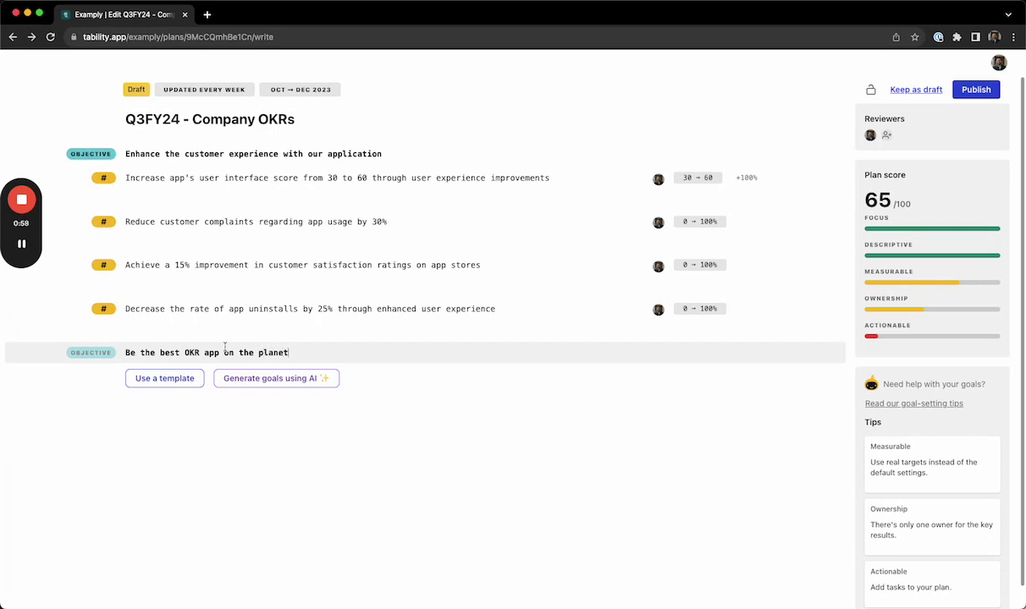
{"action": "key", "text": "Return"}
{"action": "key", "text": "Tab"}
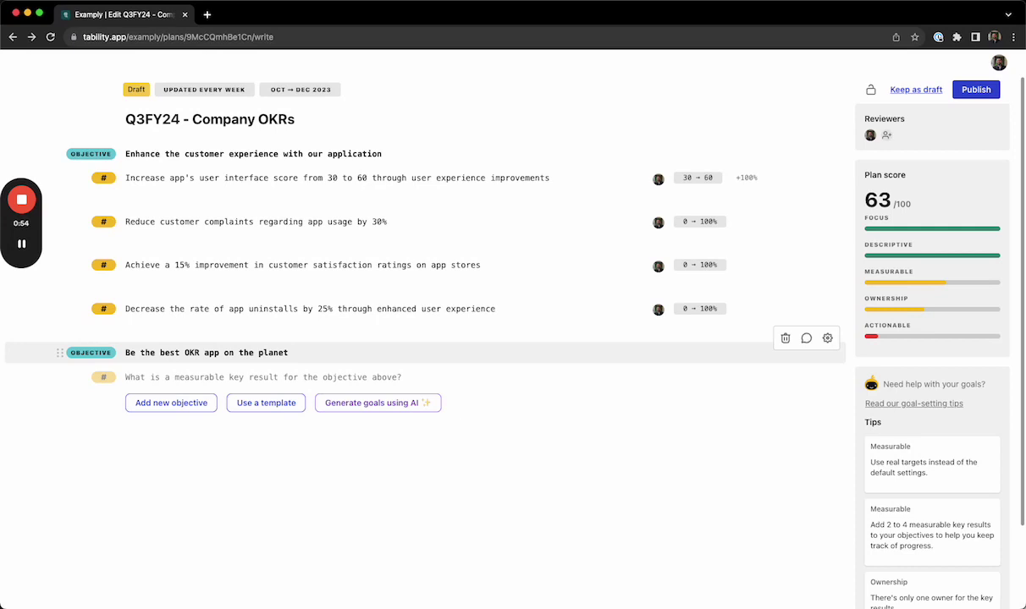
Add the key result "Score 100% on the cool OKR test" under the new objective and start a task line beneath it.
{"action": "type", "text": "Th"}
{"action": "key", "text": "BackSpace"}
{"action": "key", "text": "BackSpace"}
{"action": "type", "text": "Sc"}
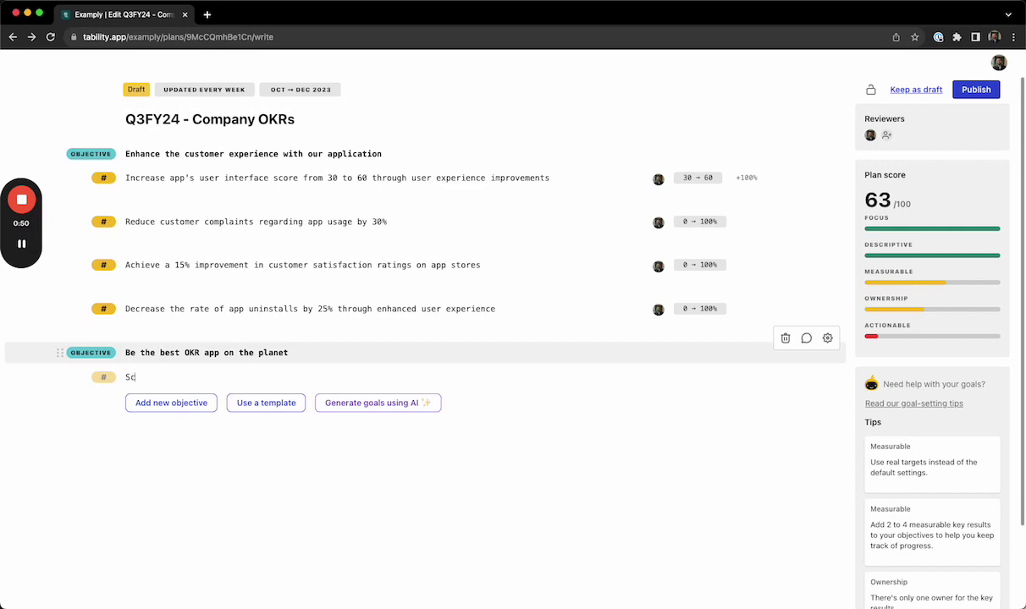
{"action": "type", "text": "ore 100% on the cool OKR test"}
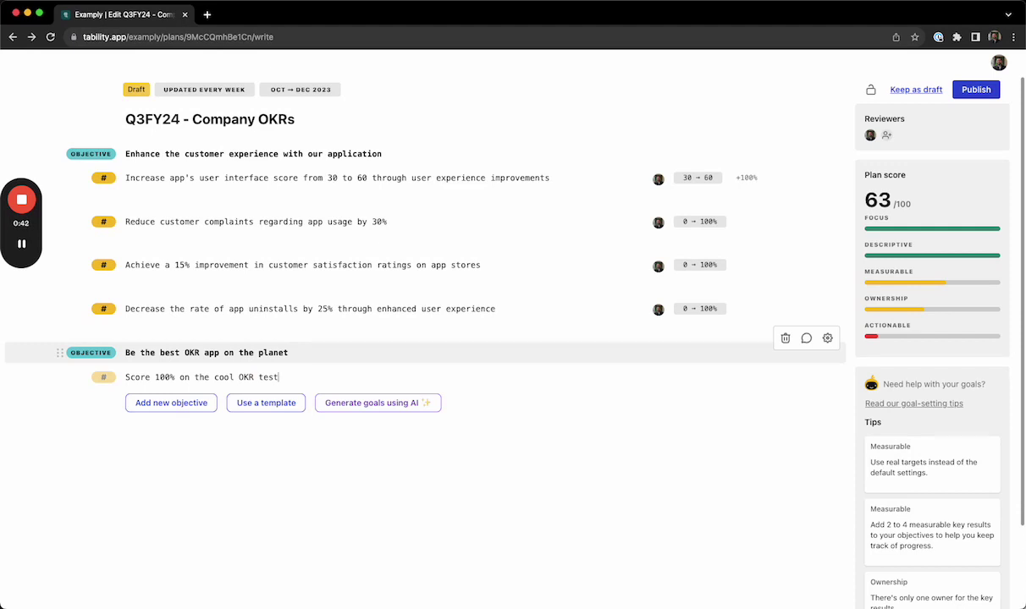
{"action": "key", "text": "Return"}
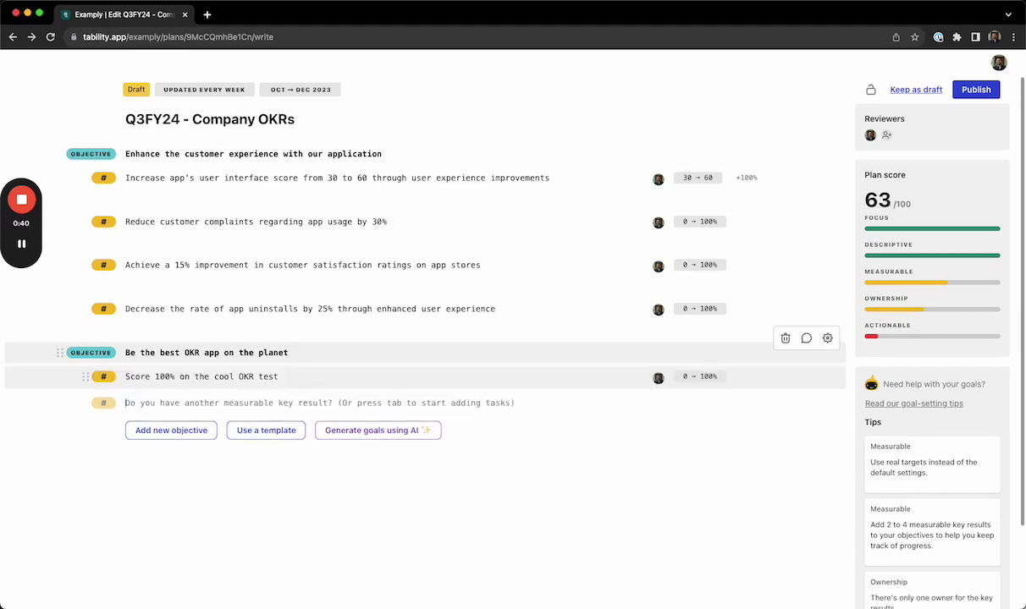
{"action": "key", "text": "Tab"}
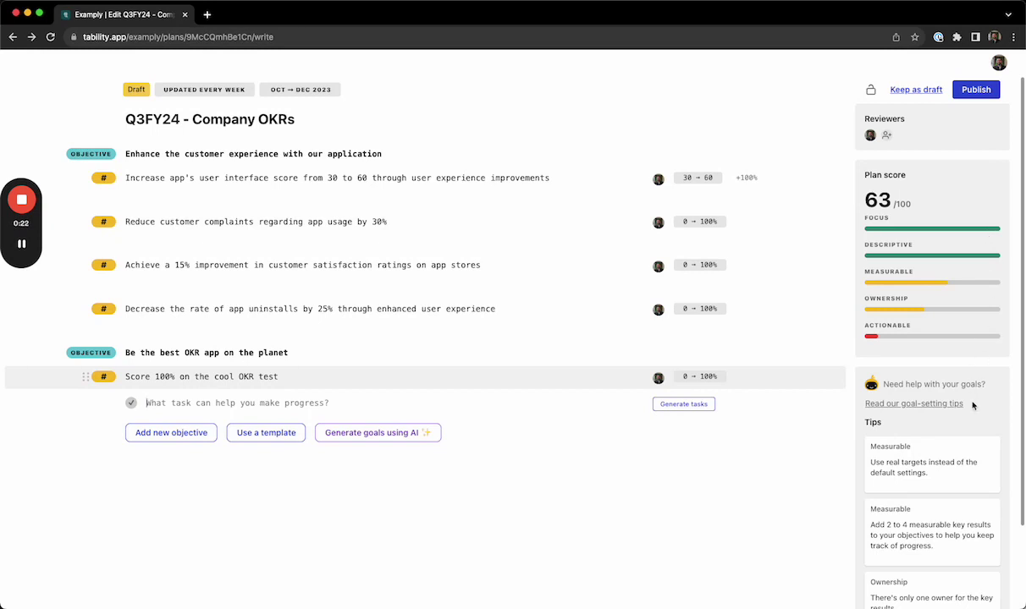
Examine the Measurable tip about using real targets and the key results it highlights.
{"action": "scroll", "coordinate": [972, 405], "scroll_direction": "down", "scroll_amount": 1}
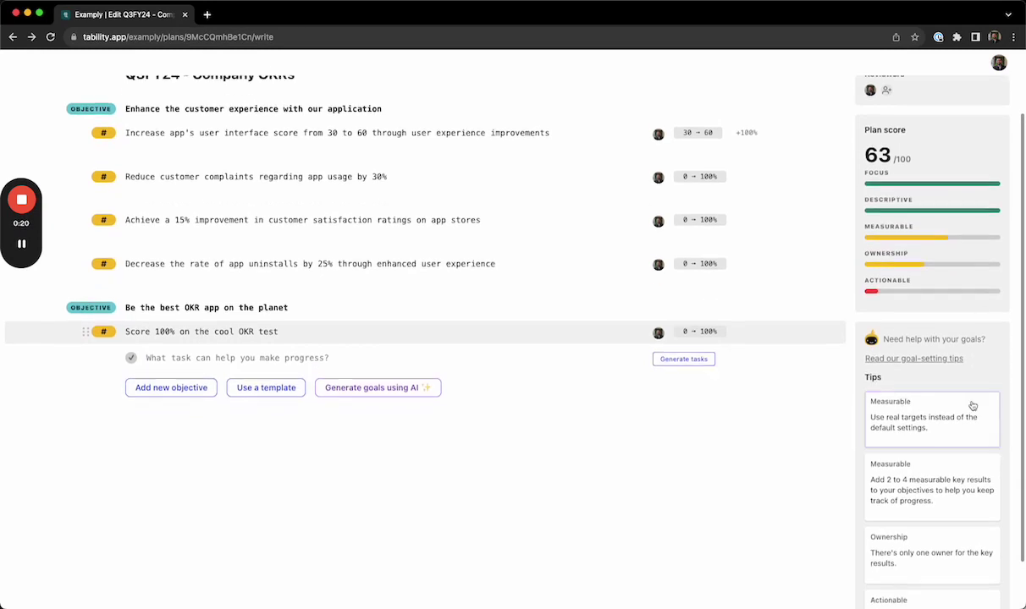
{"action": "left_click", "coordinate": [937, 432]}
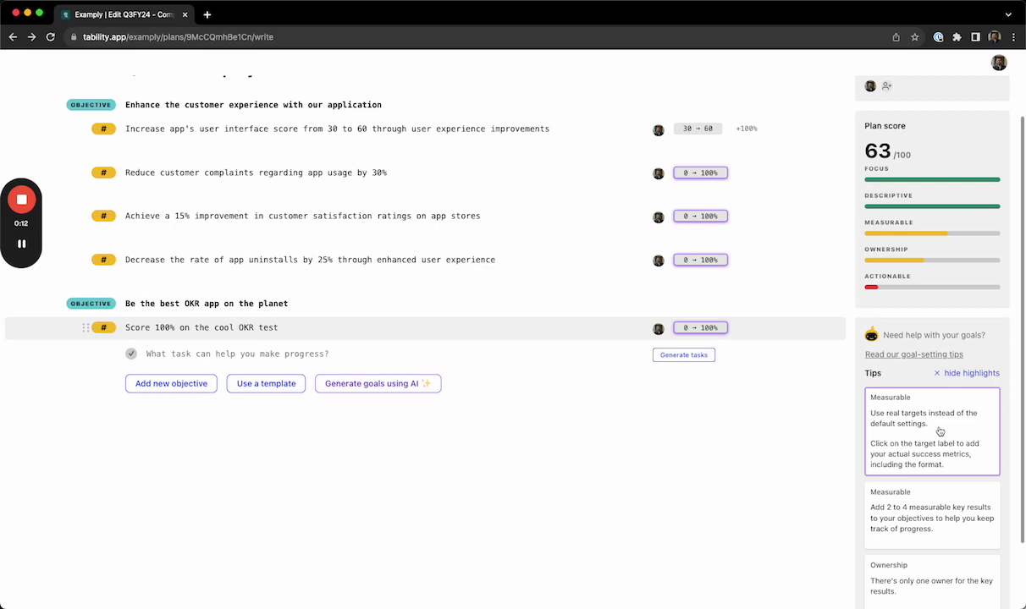
{"action": "scroll", "coordinate": [939, 431], "scroll_direction": "up", "scroll_amount": 2}
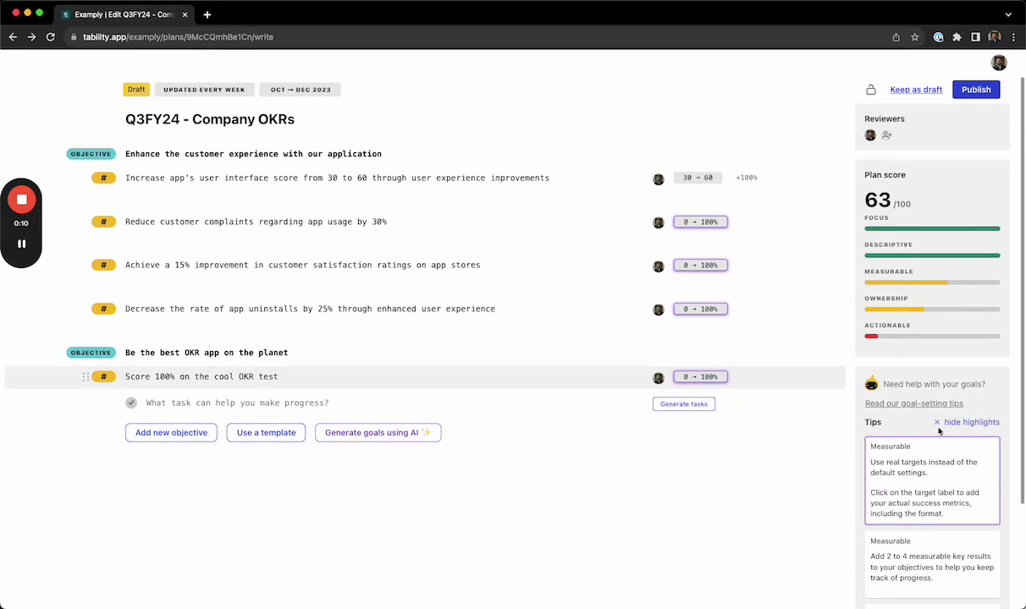